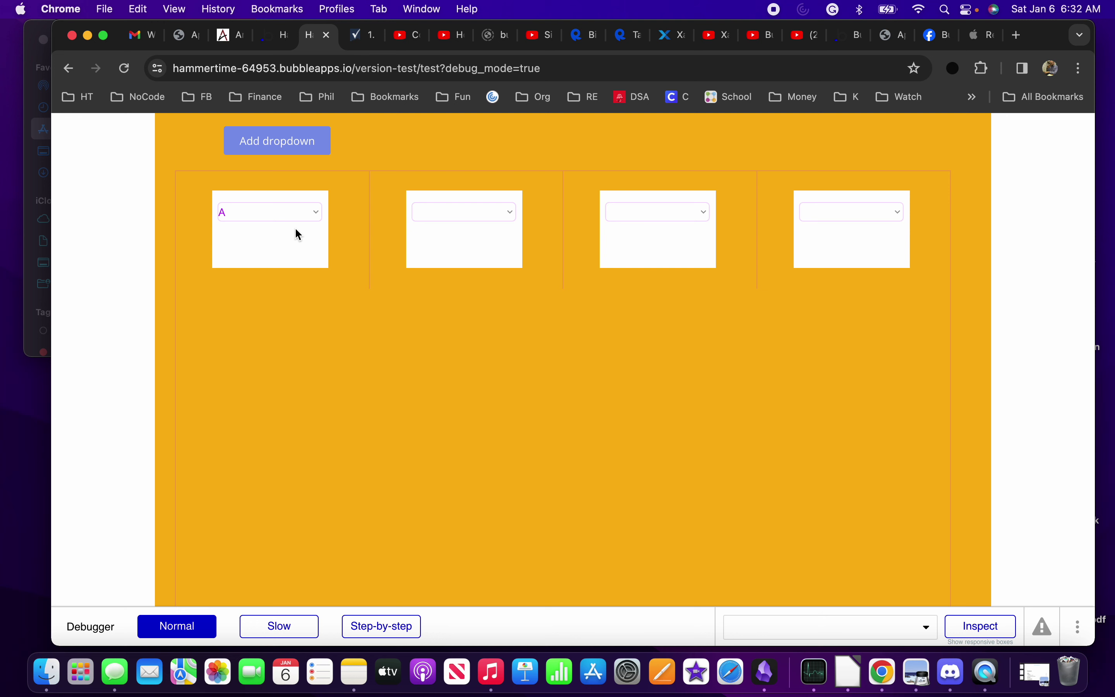
Step: Set the first dropdown in the repeating group to B and the second dropdown to A
click(294, 213)
click(289, 225)
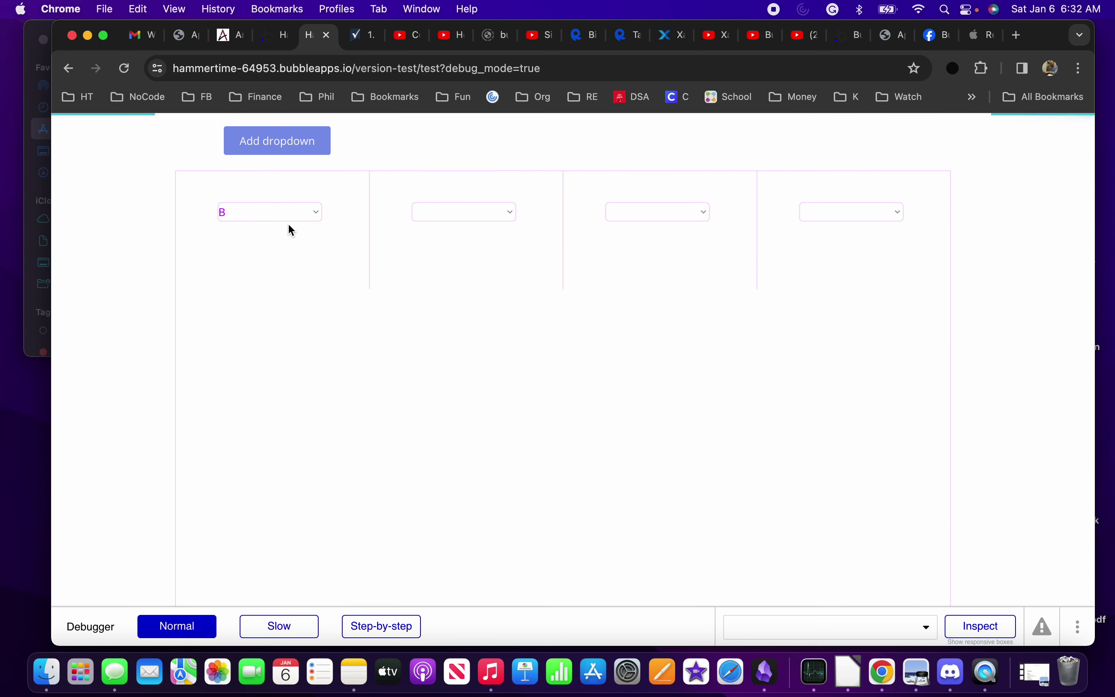
click(482, 215)
click(477, 212)
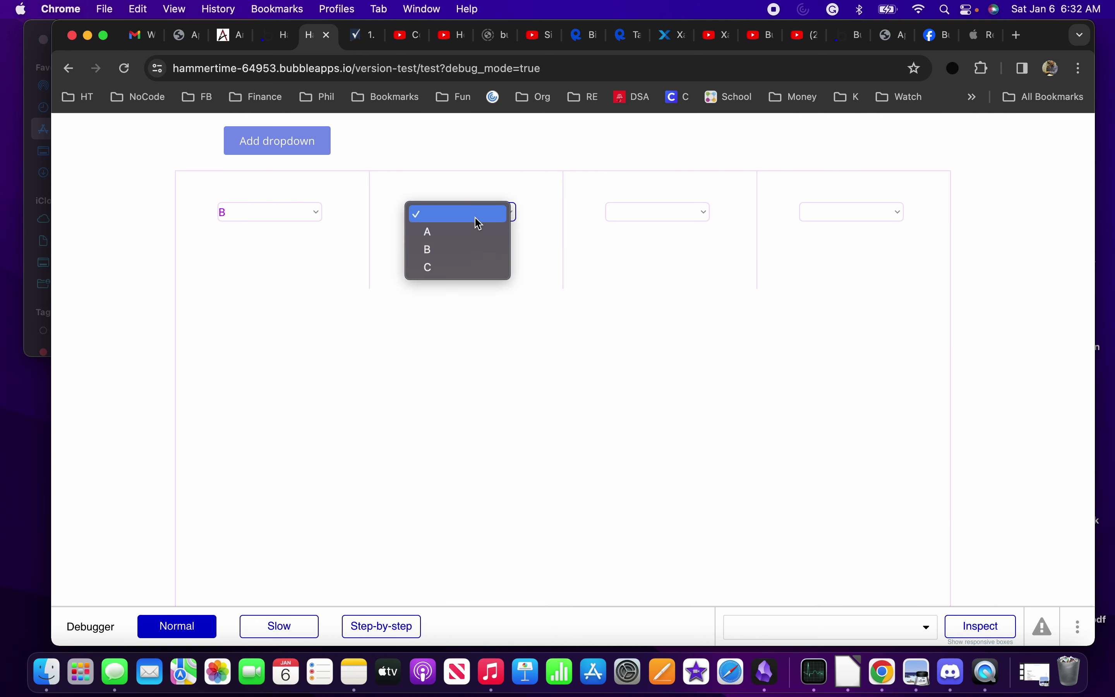
click(463, 229)
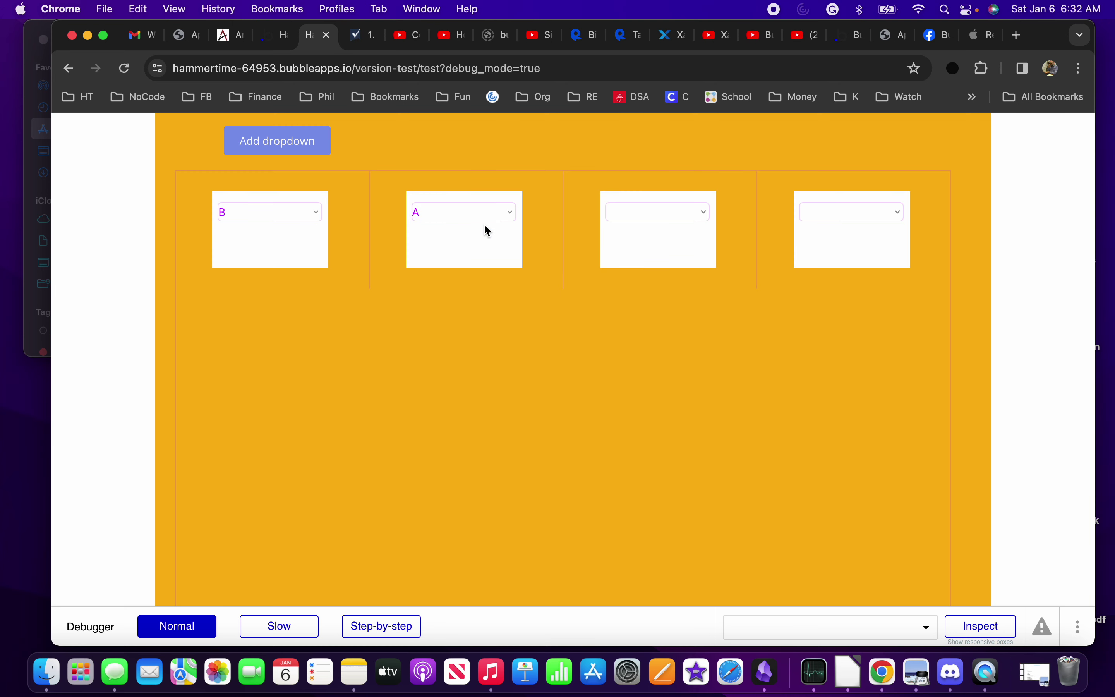
Step: Set the third dropdown to C and clear the second dropdown's selection
click(648, 213)
click(642, 231)
click(637, 216)
click(625, 247)
click(490, 217)
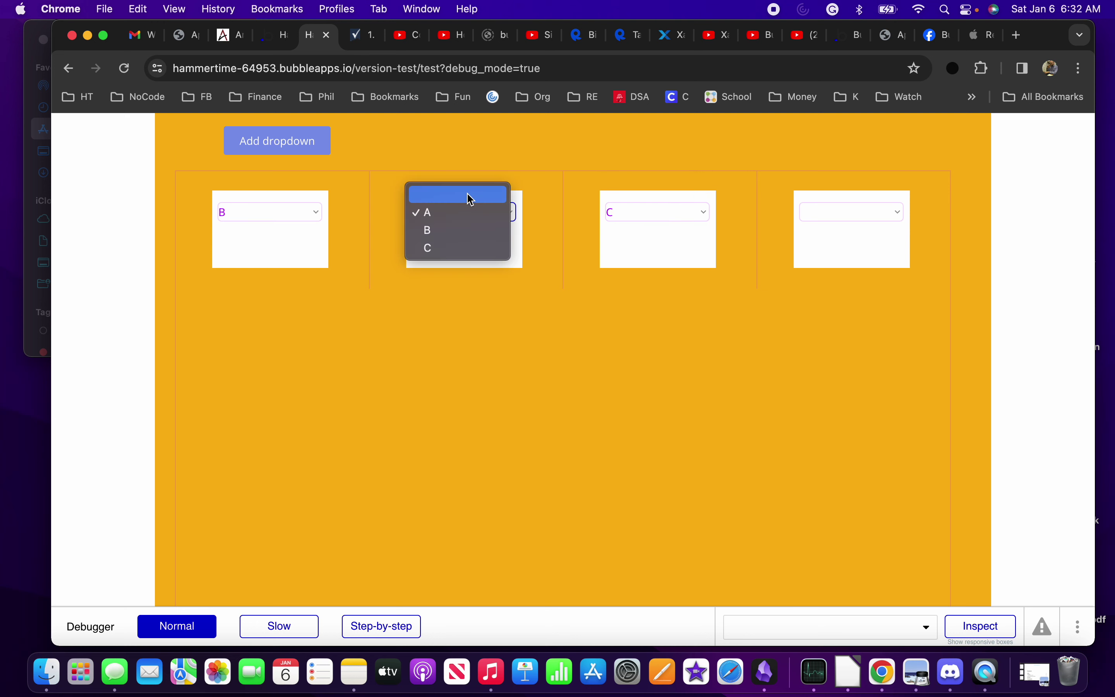
click(469, 198)
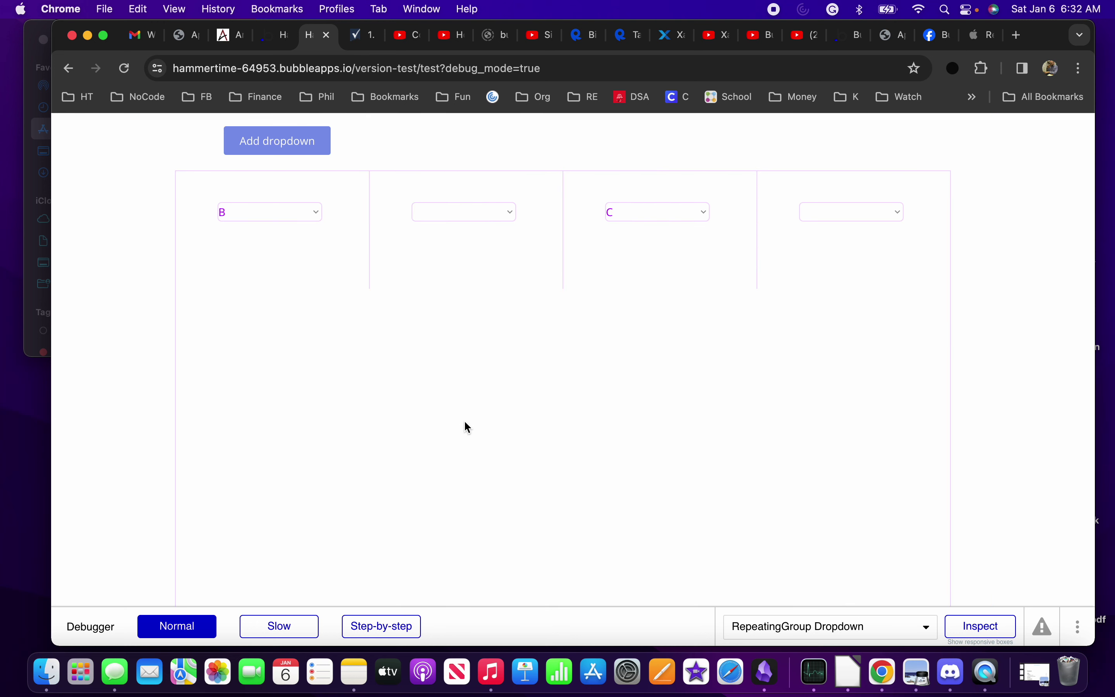
Step: Switch to the Bubble editor and review the Color variable option set, plus the Dropdown data type's fields and privacy rules
click(271, 36)
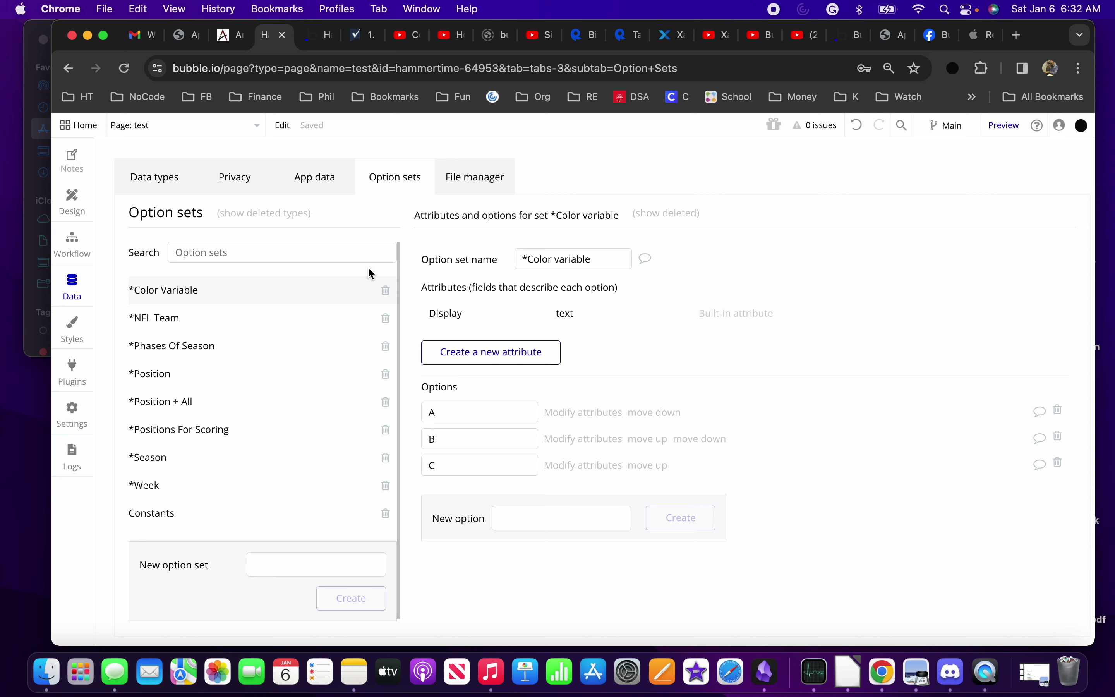
click(167, 181)
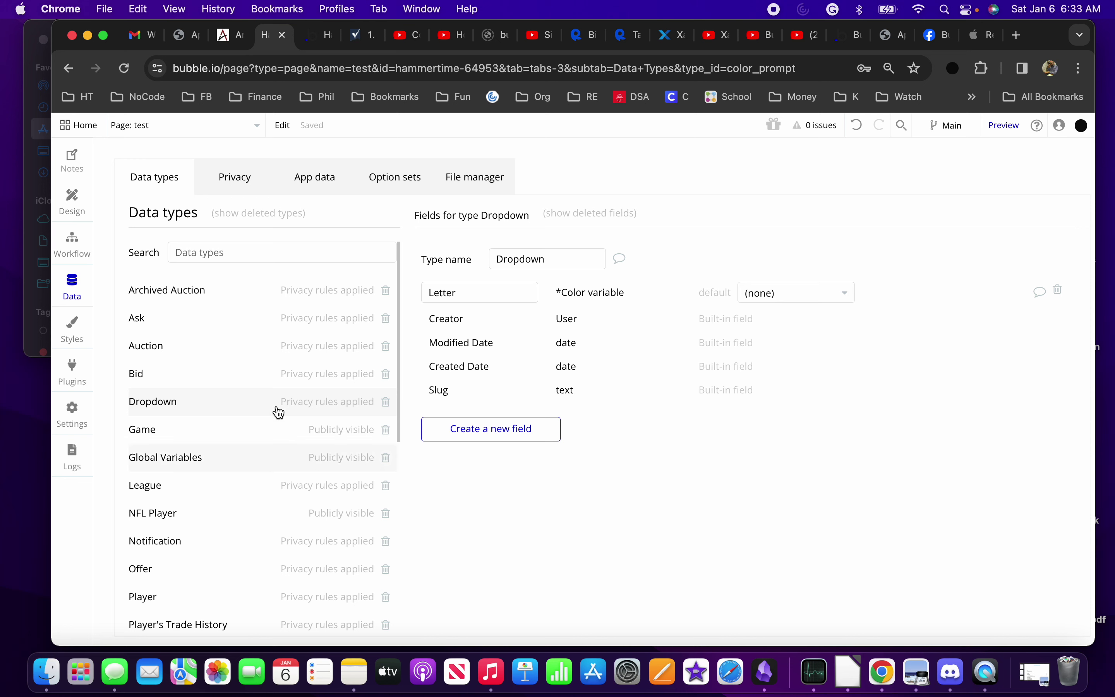
click(241, 189)
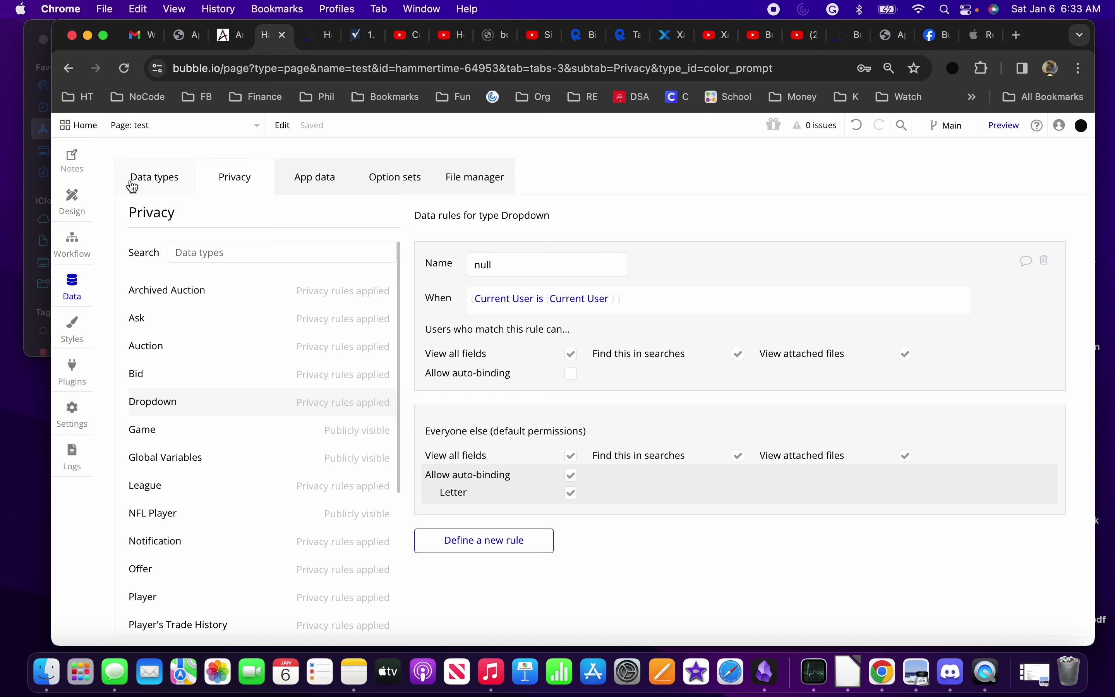
Step: Inspect the content type and data source of the repeating group in the test page's design
click(78, 197)
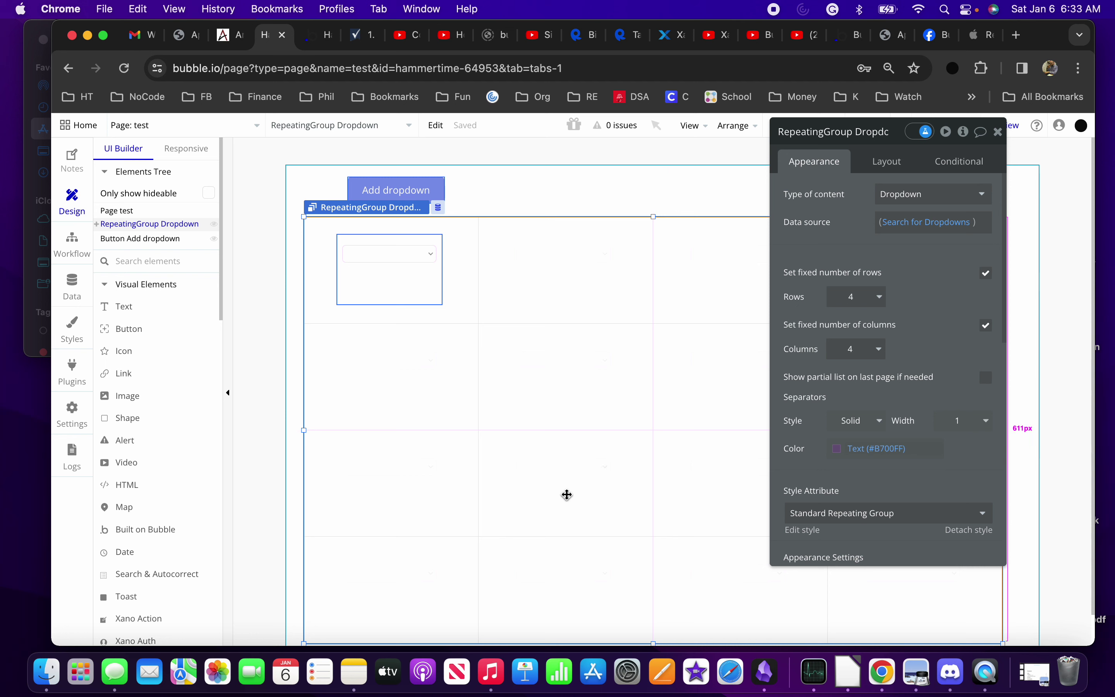
click(921, 223)
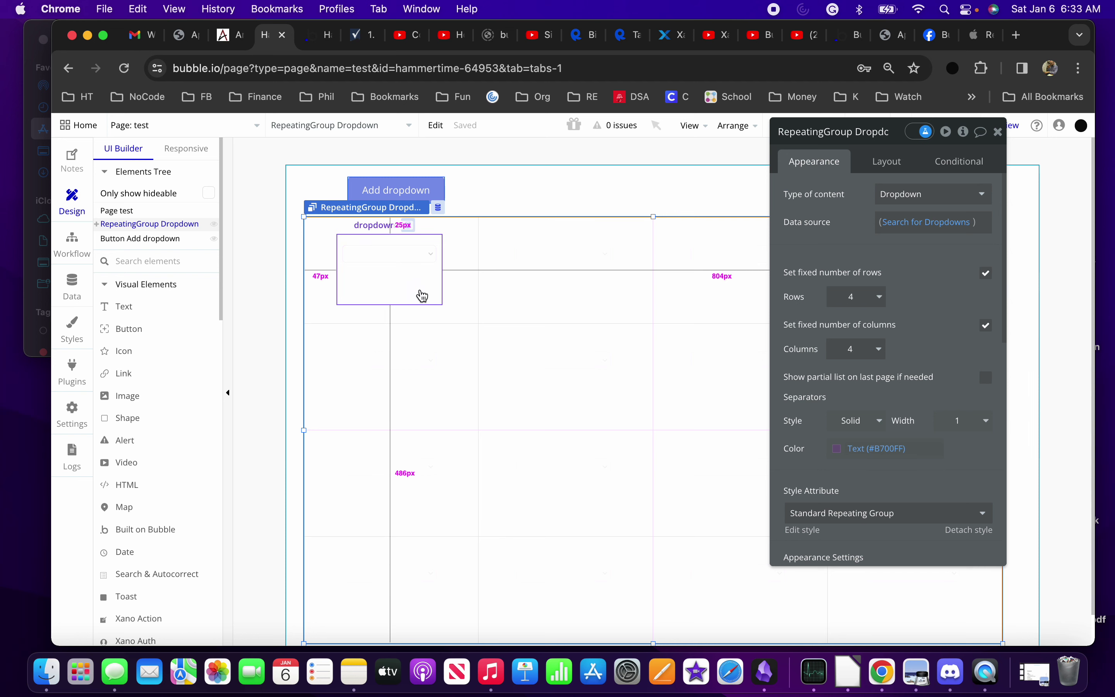
Step: Open the reusable dropdown element and examine its content type, along with the inner dropdown's choices and auto-binding settings
click(166, 127)
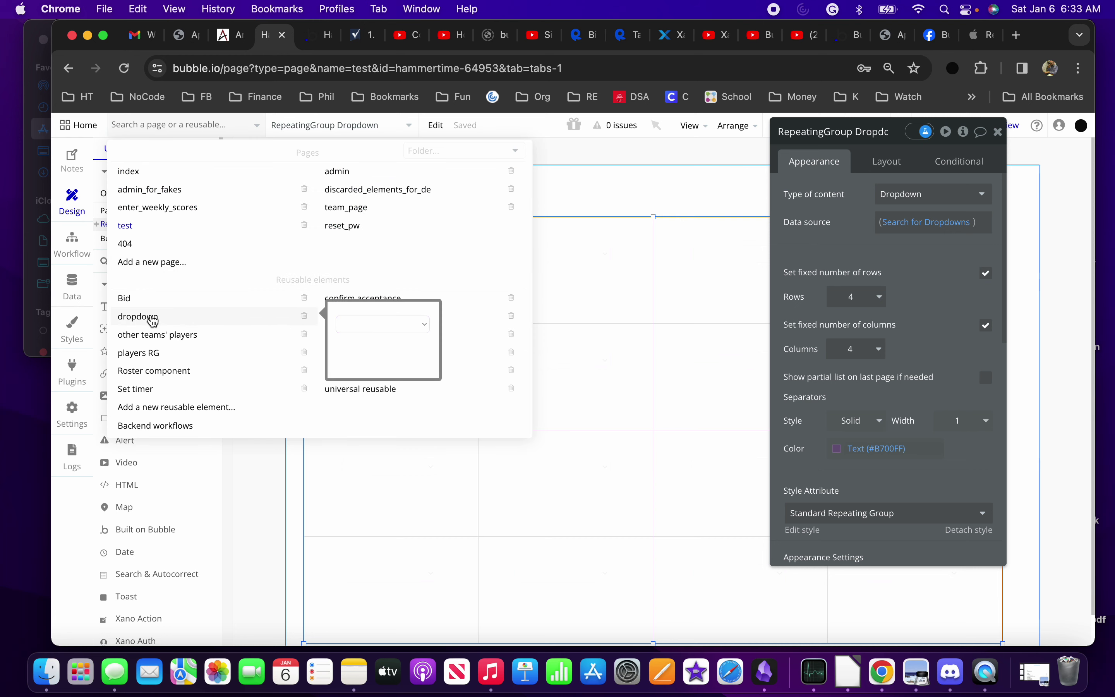
click(153, 318)
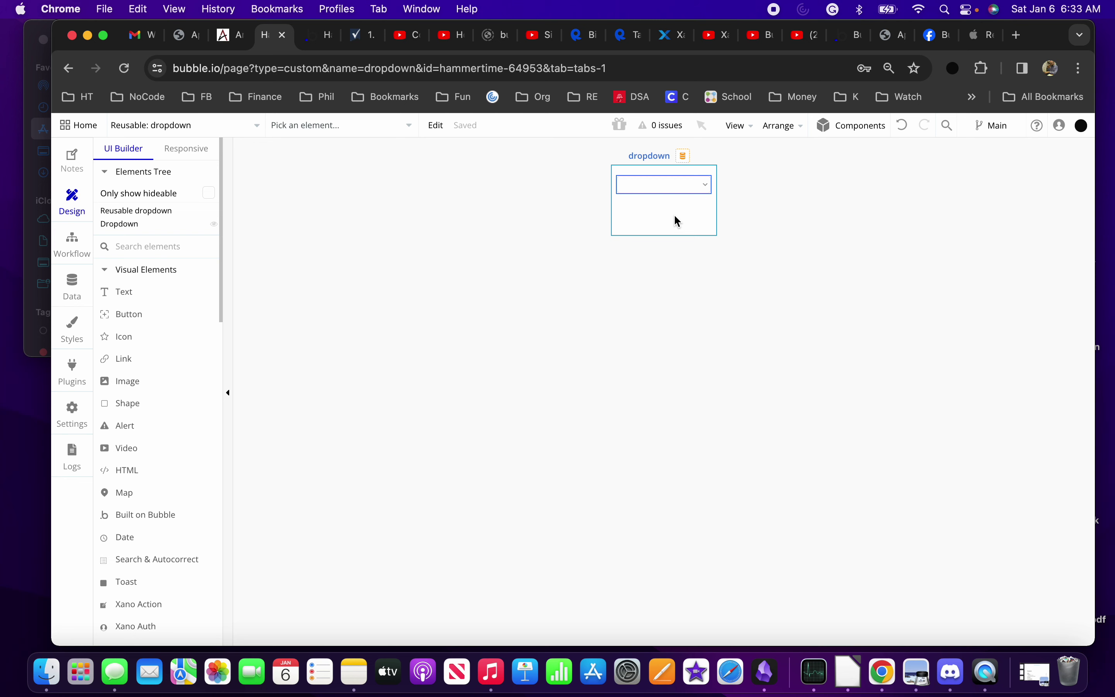
double_click(668, 187)
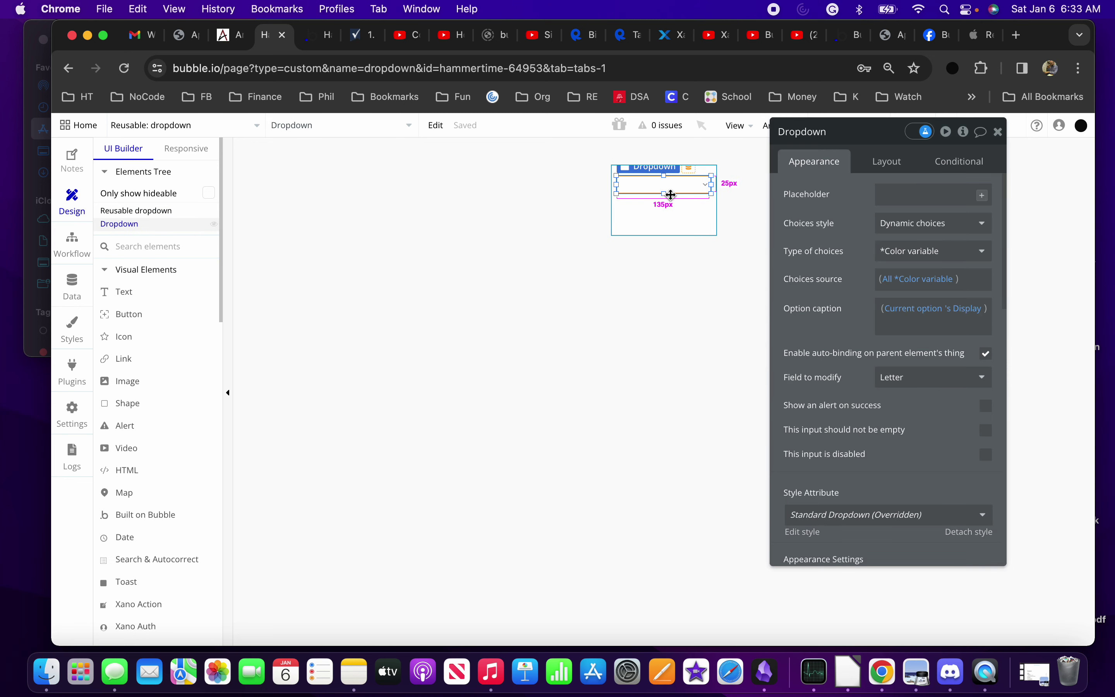
click(668, 217)
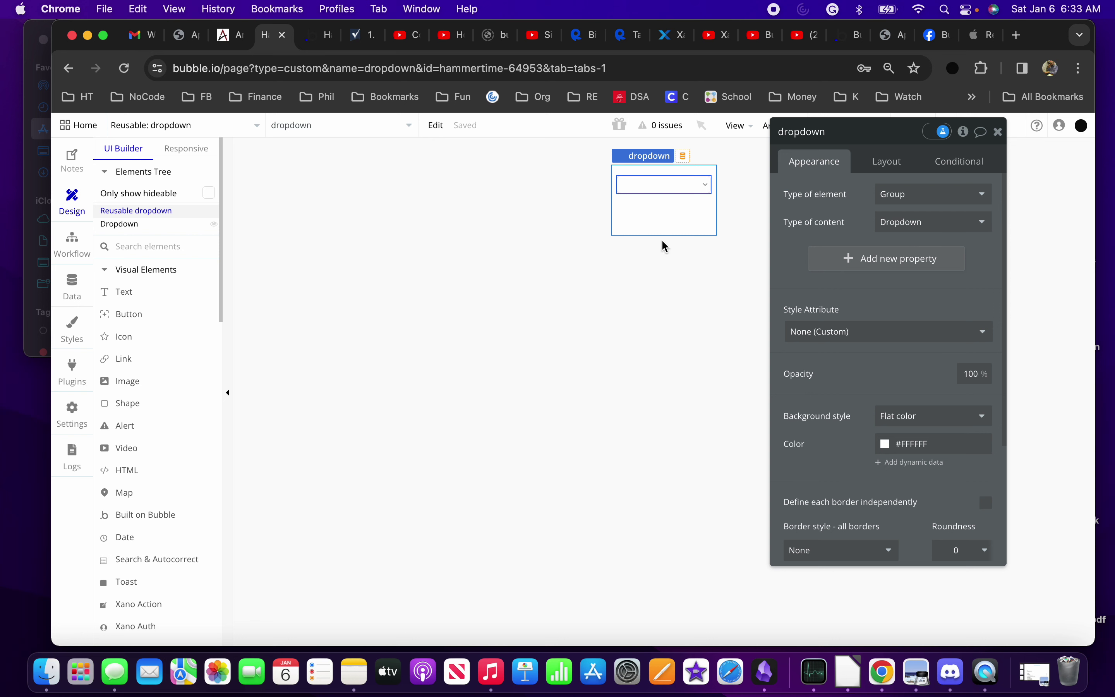
click(661, 189)
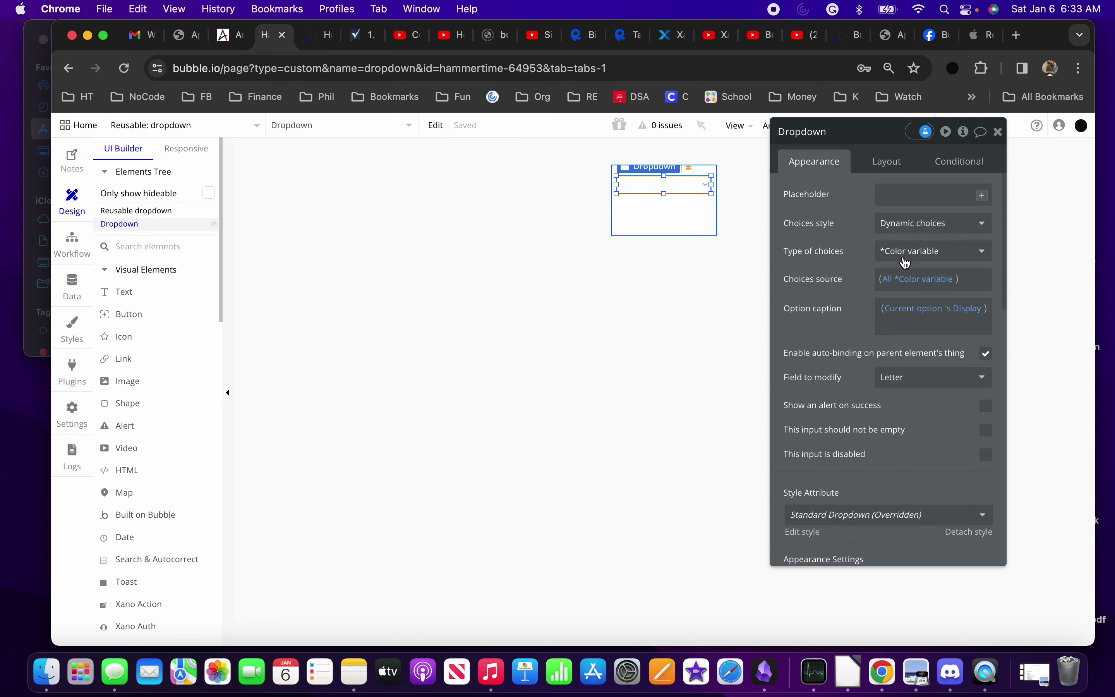
mouse_move(906, 258)
mouse_move(944, 424)
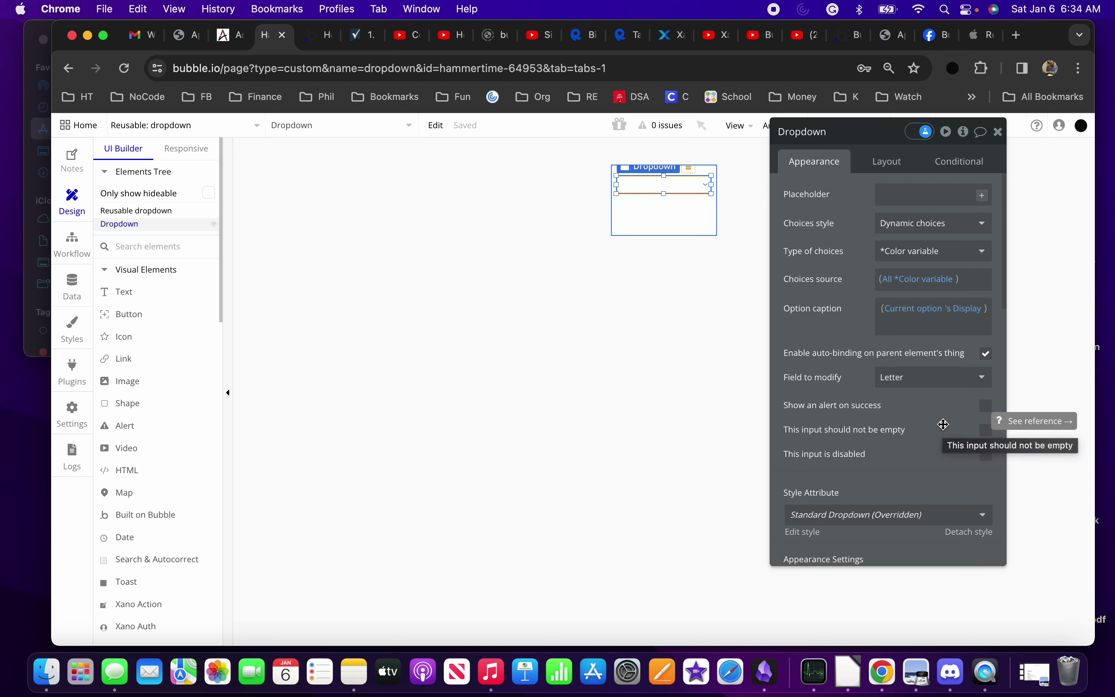
mouse_move(891, 405)
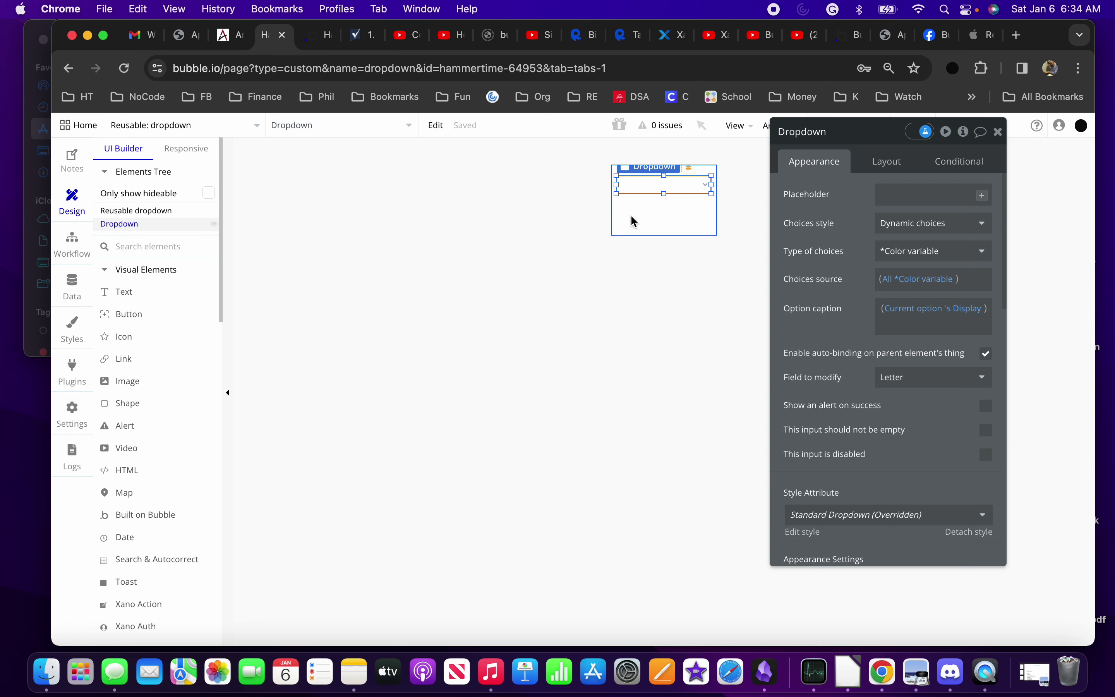
Step: Return to the test page and inspect the page's yes/no custom state for the background color
click(204, 130)
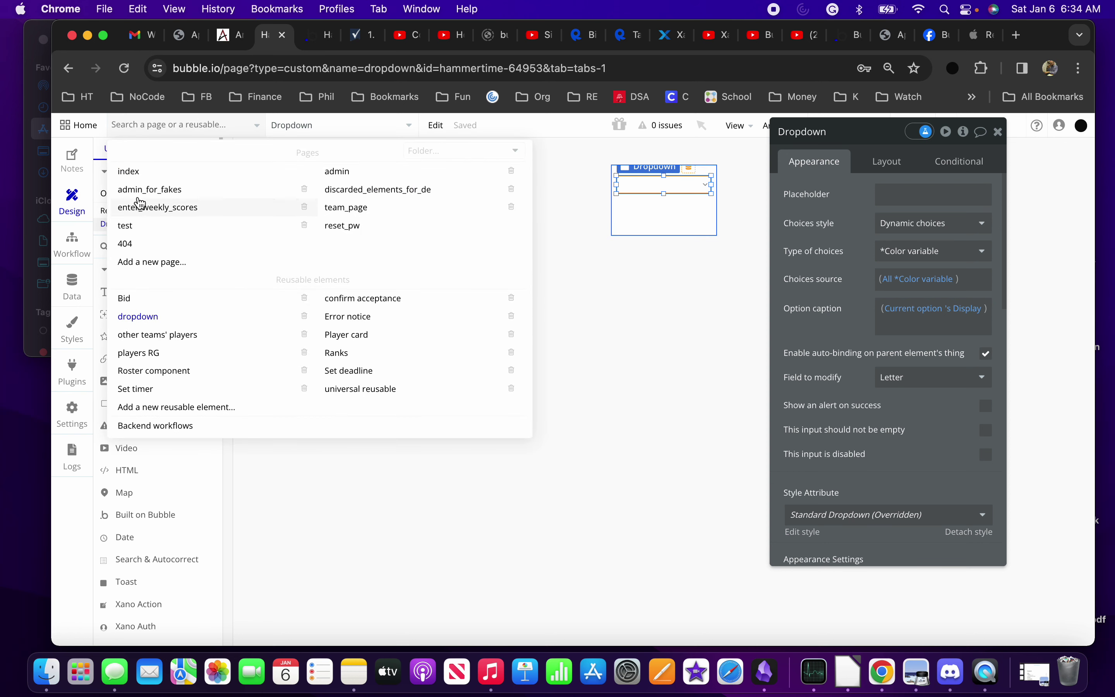
click(133, 227)
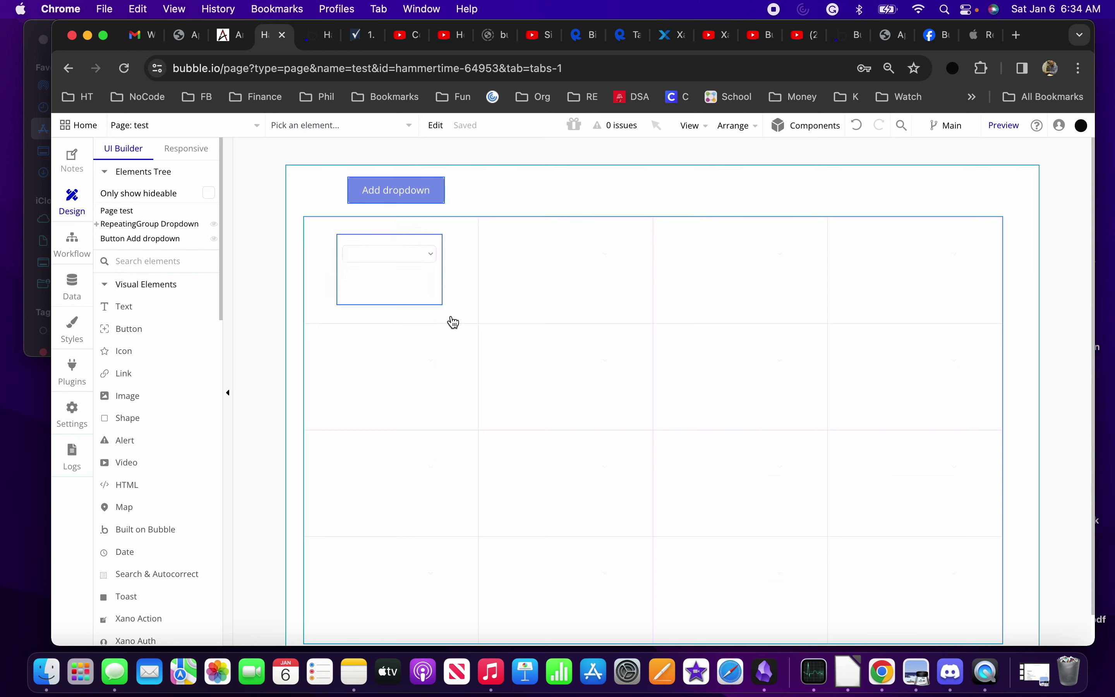
double_click(551, 199)
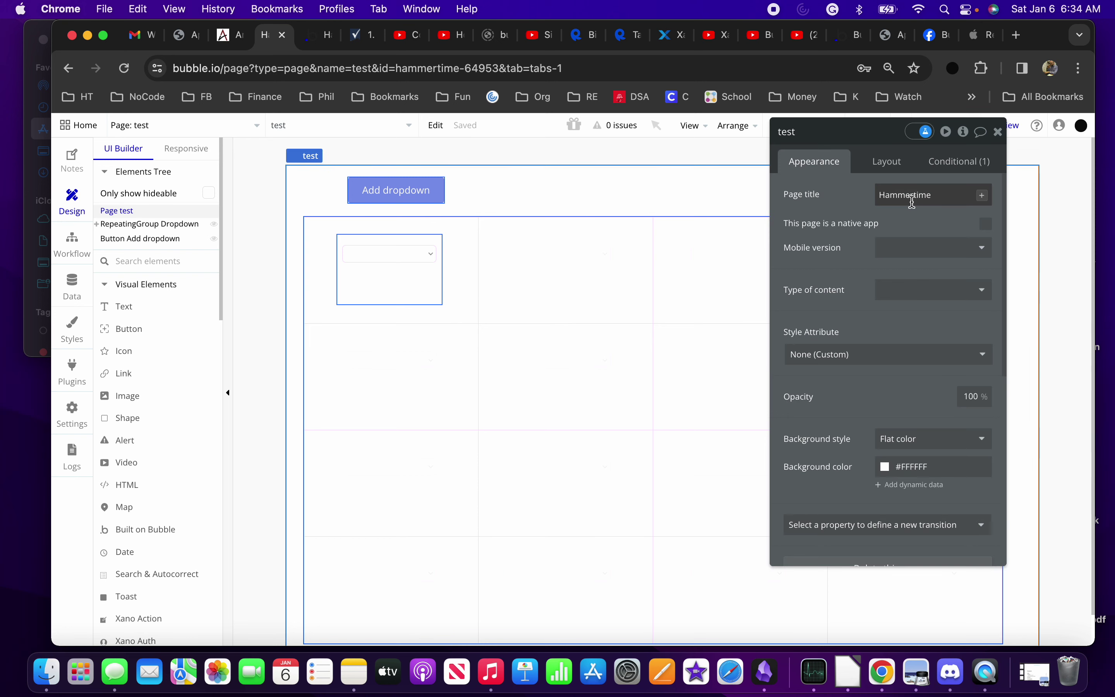
click(964, 132)
click(576, 182)
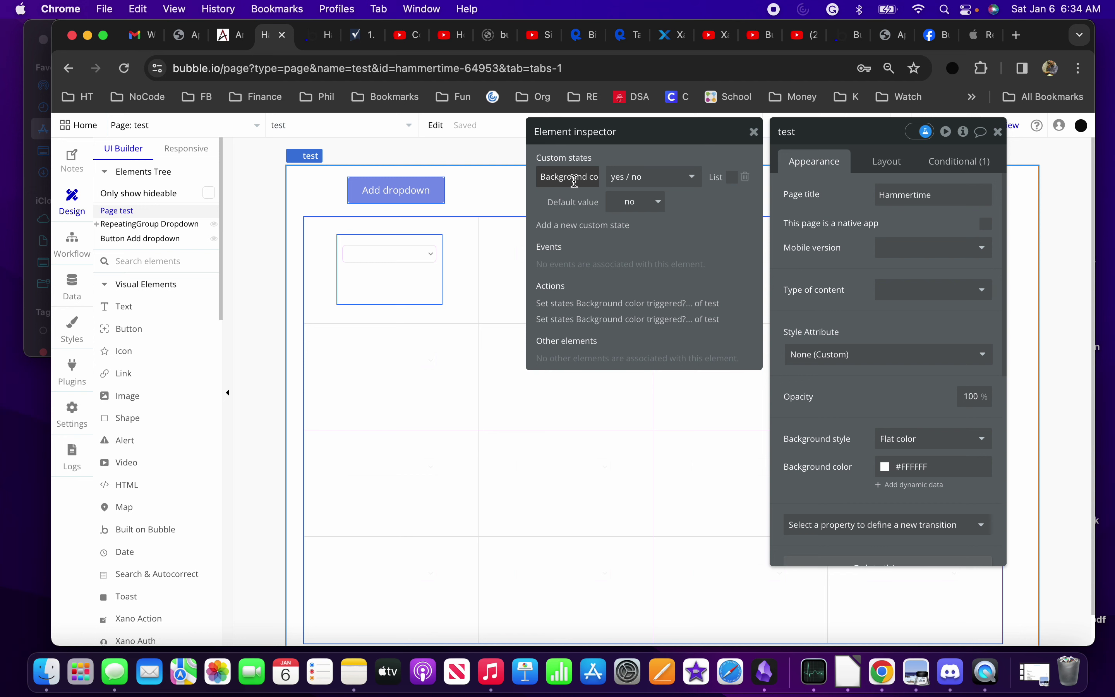
click(999, 132)
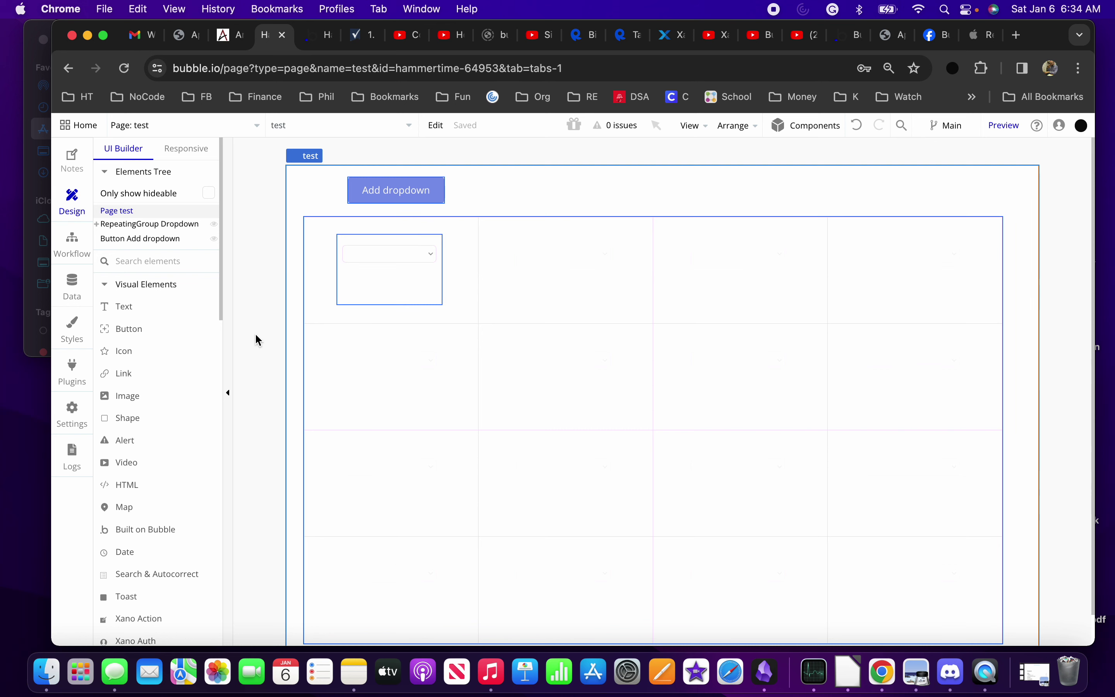
Step: Review the workflow event for a Dropdowns count above 0, including its search constraint and Set state action
click(72, 244)
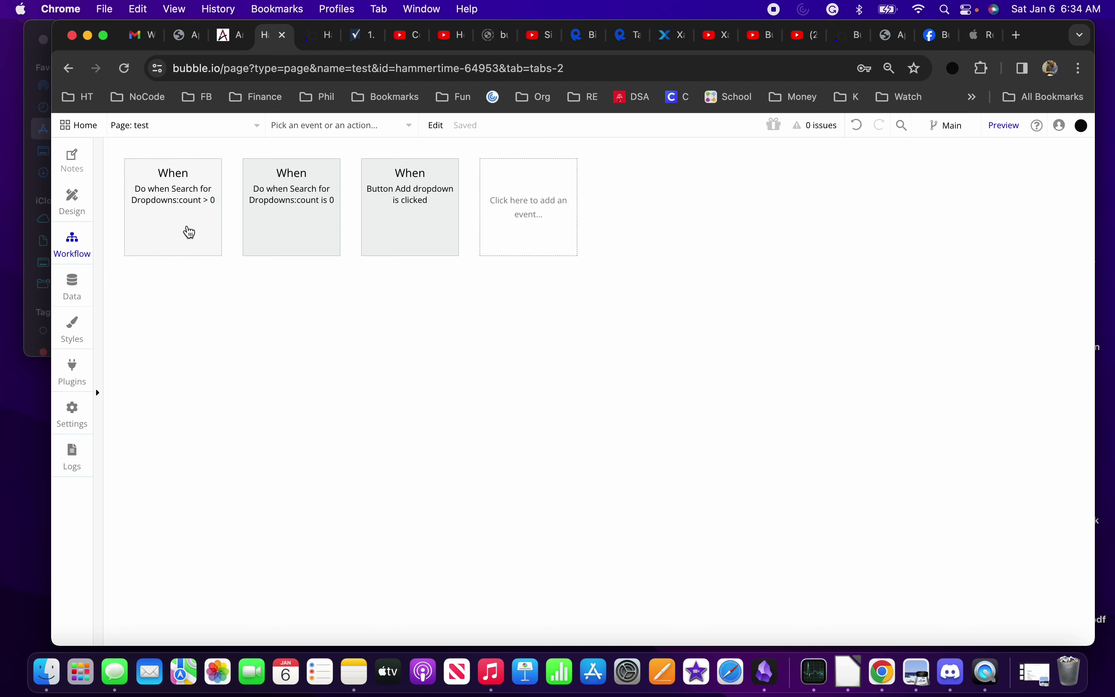
click(186, 223)
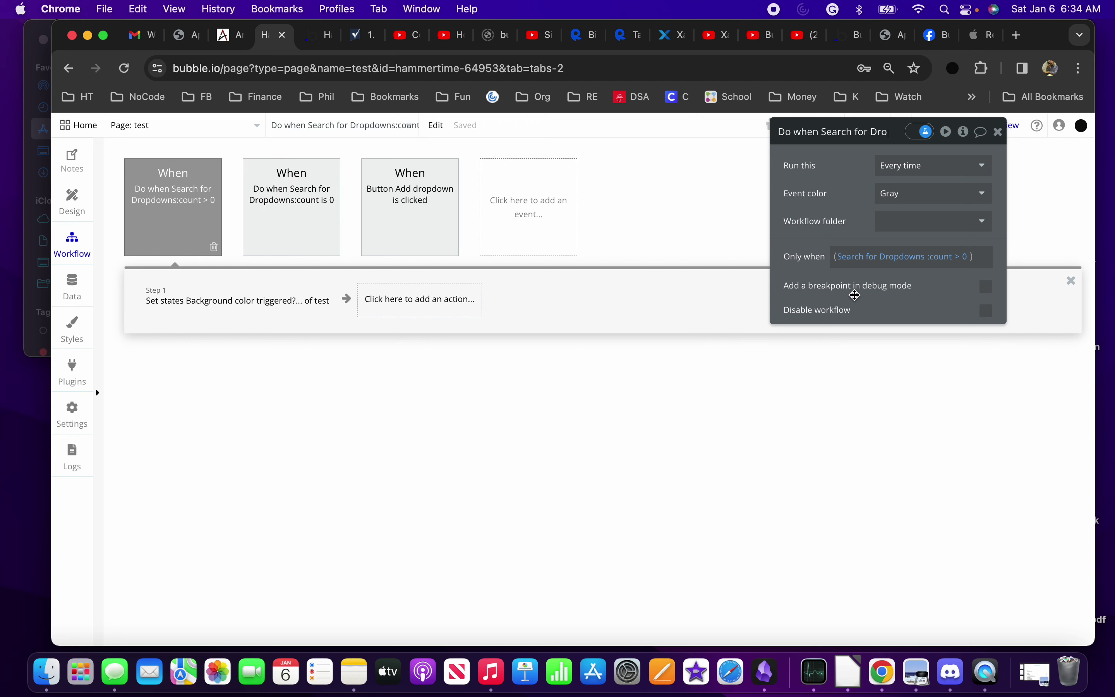
click(854, 256)
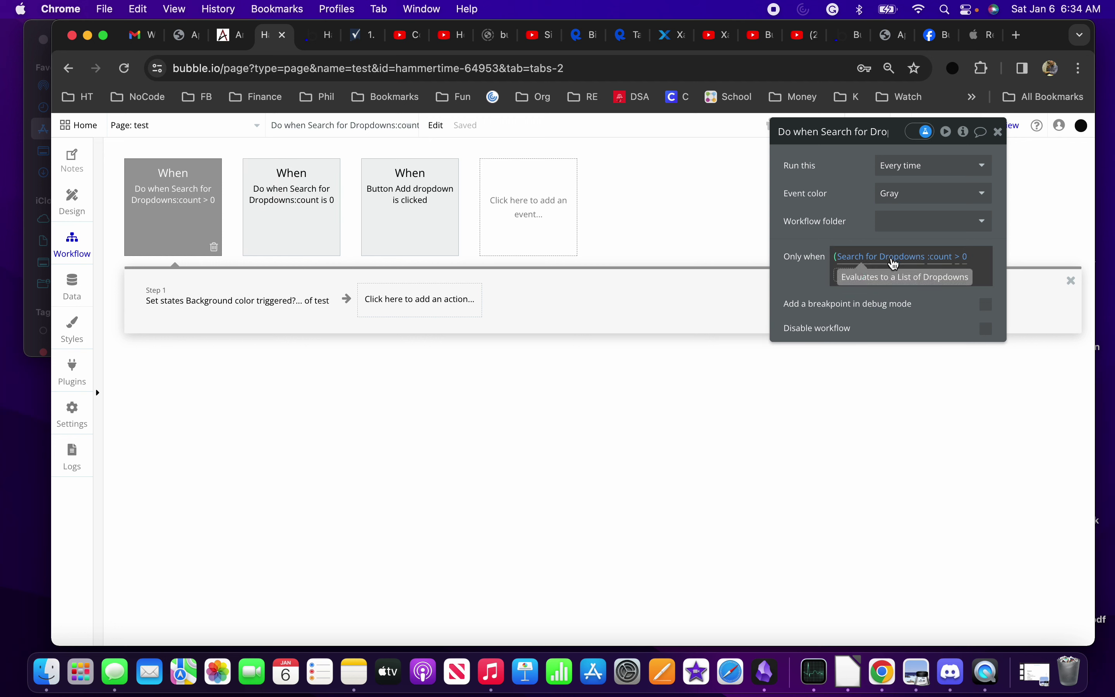
click(894, 264)
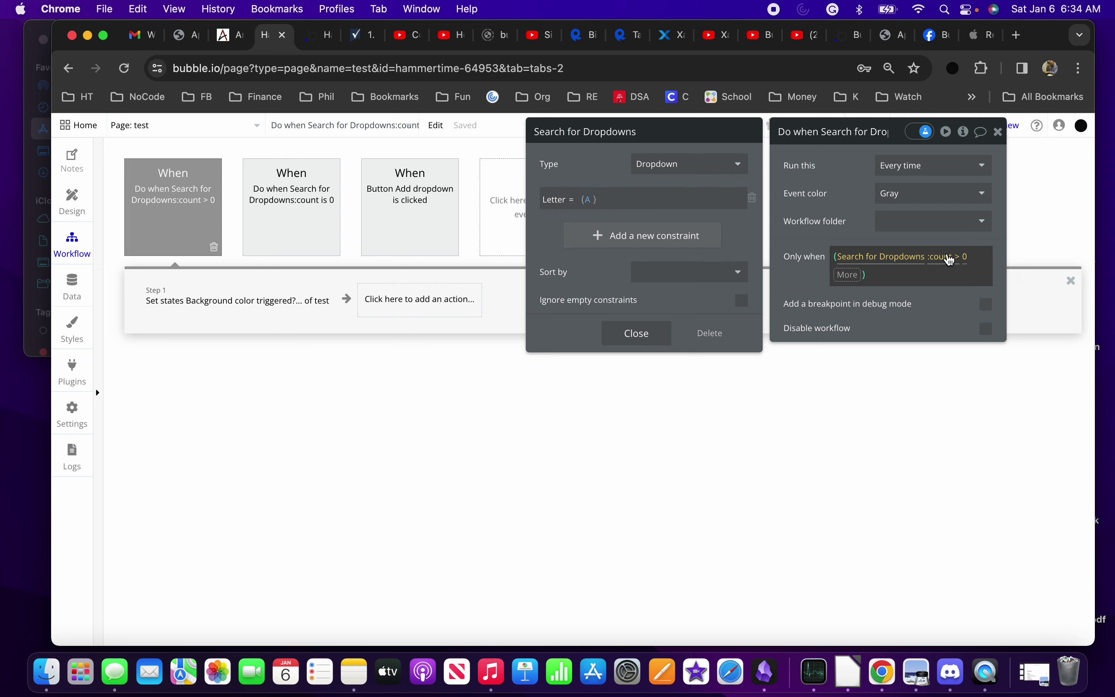
click(247, 308)
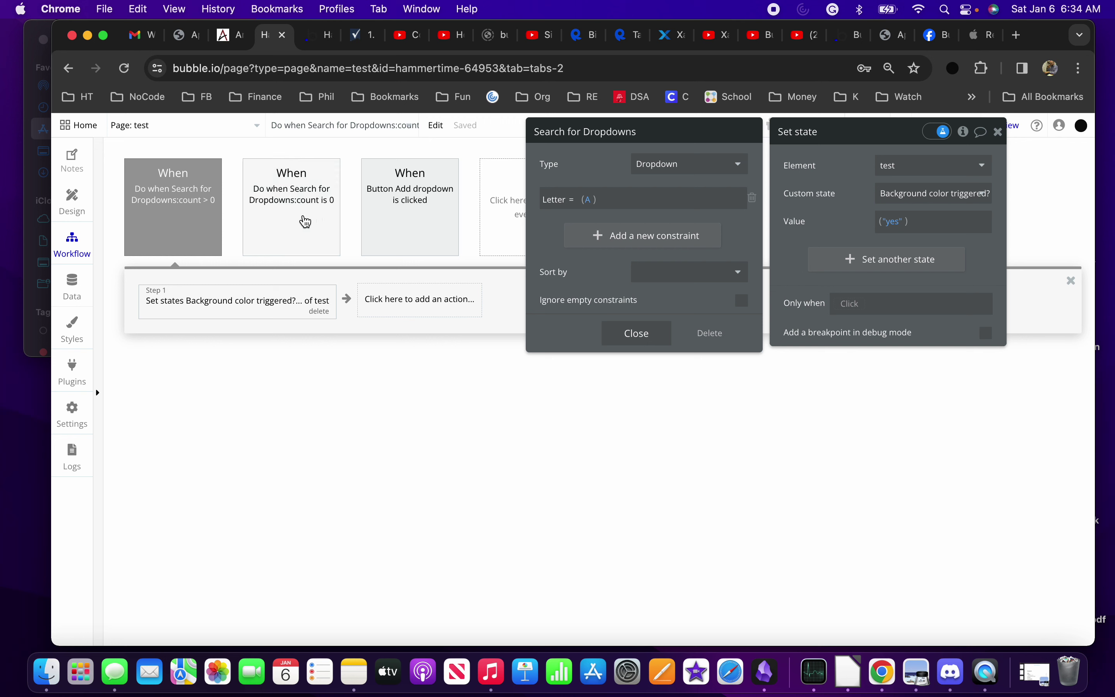
Step: Review the workflow event for a Dropdowns count of 0, including its condition and Set state action
click(311, 220)
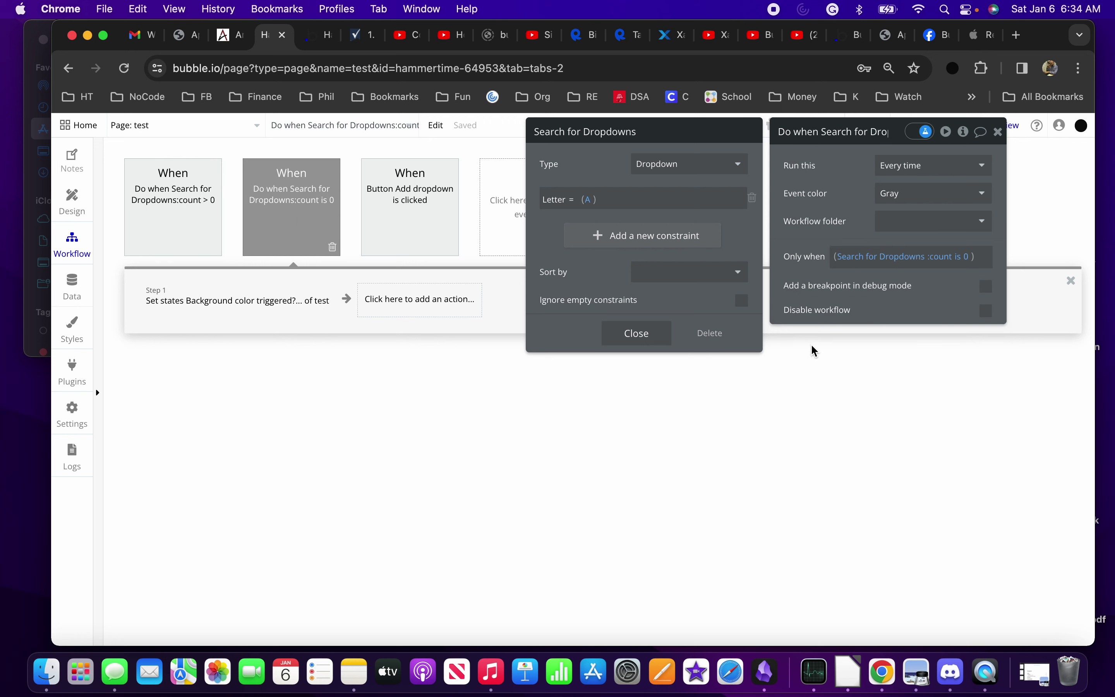
click(852, 263)
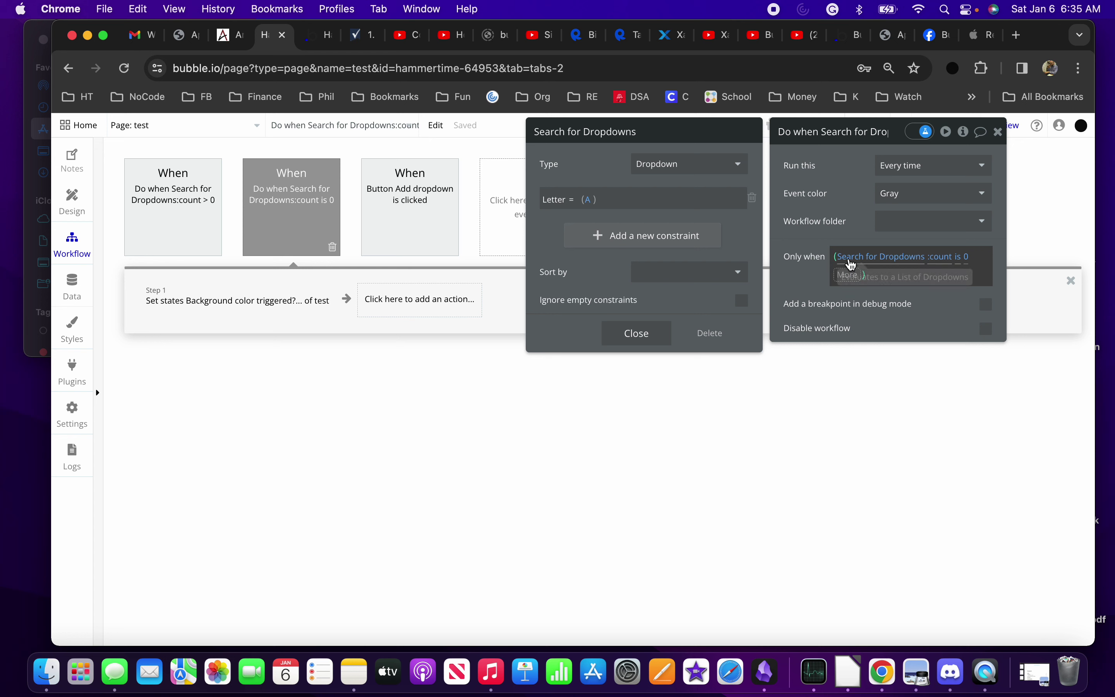
mouse_move(596, 211)
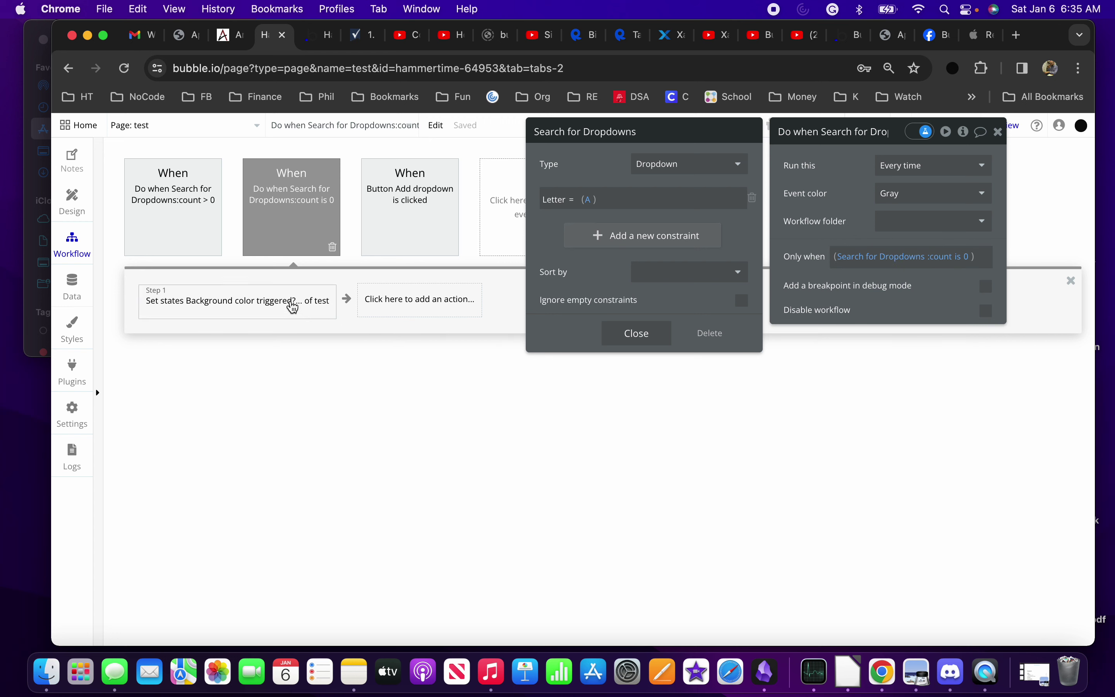
click(293, 307)
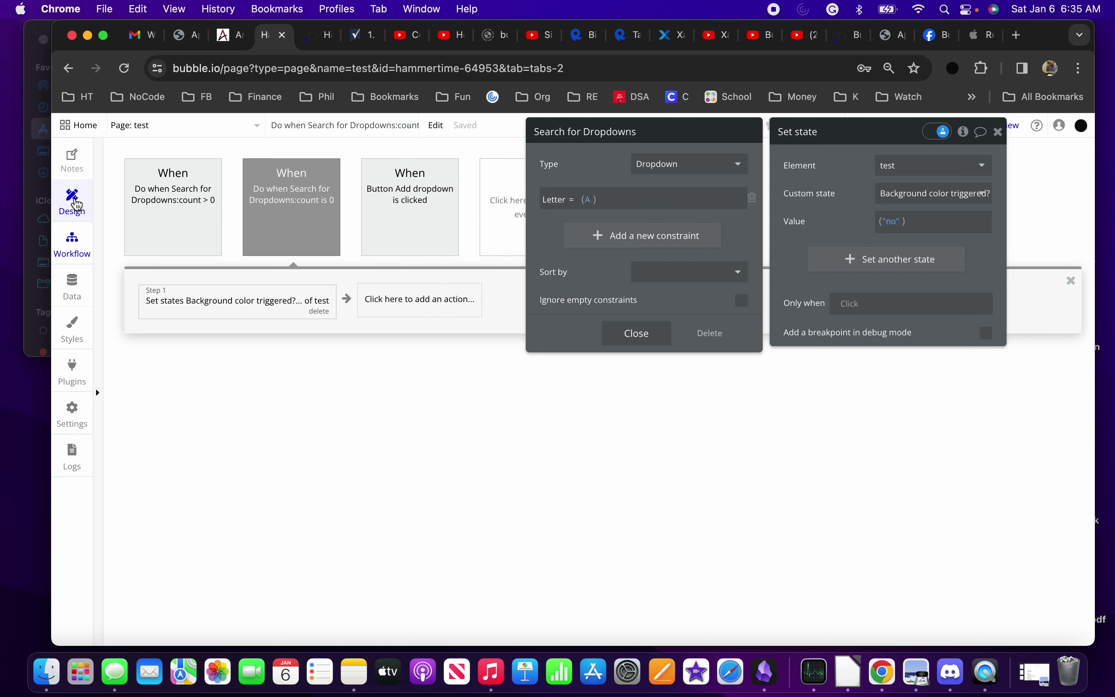
Step: Inspect the test page's conditional rule that changes its background color based on the custom state
click(72, 201)
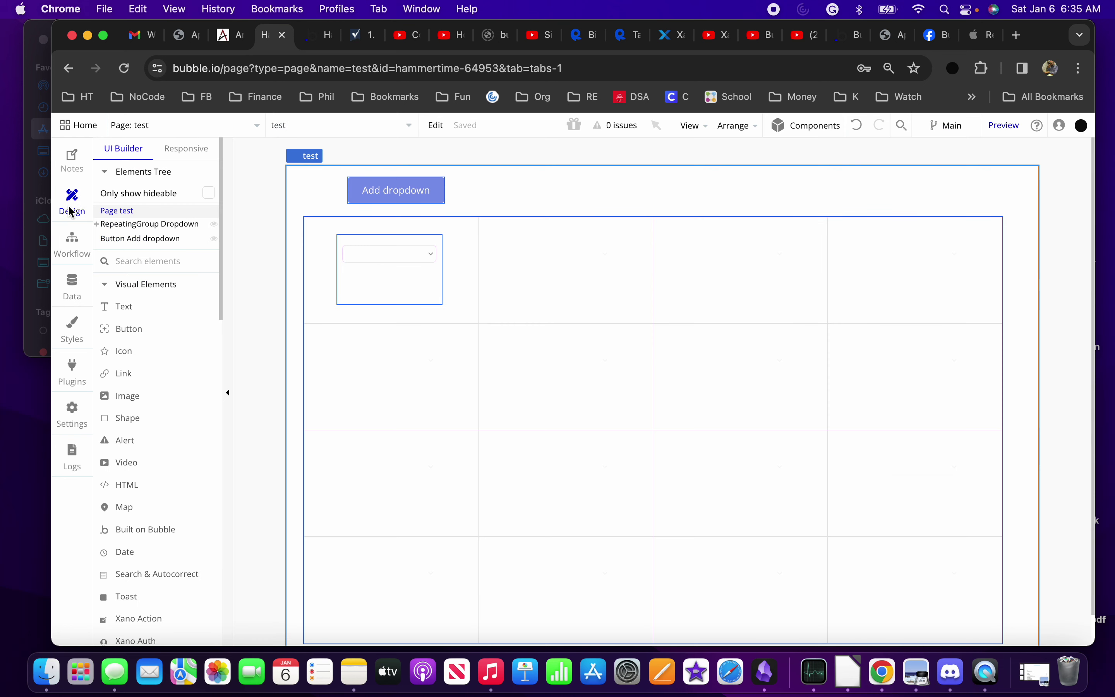
double_click(523, 197)
click(970, 162)
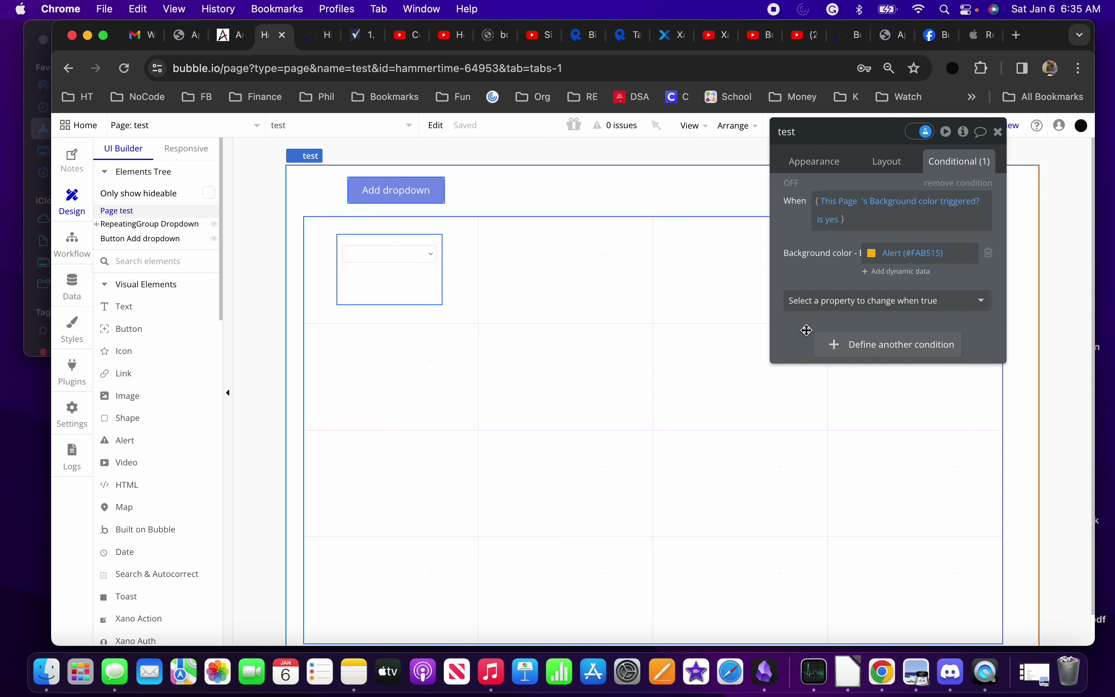
Step: Set the workflow event for a Dropdowns count of 0 to run every time
click(73, 242)
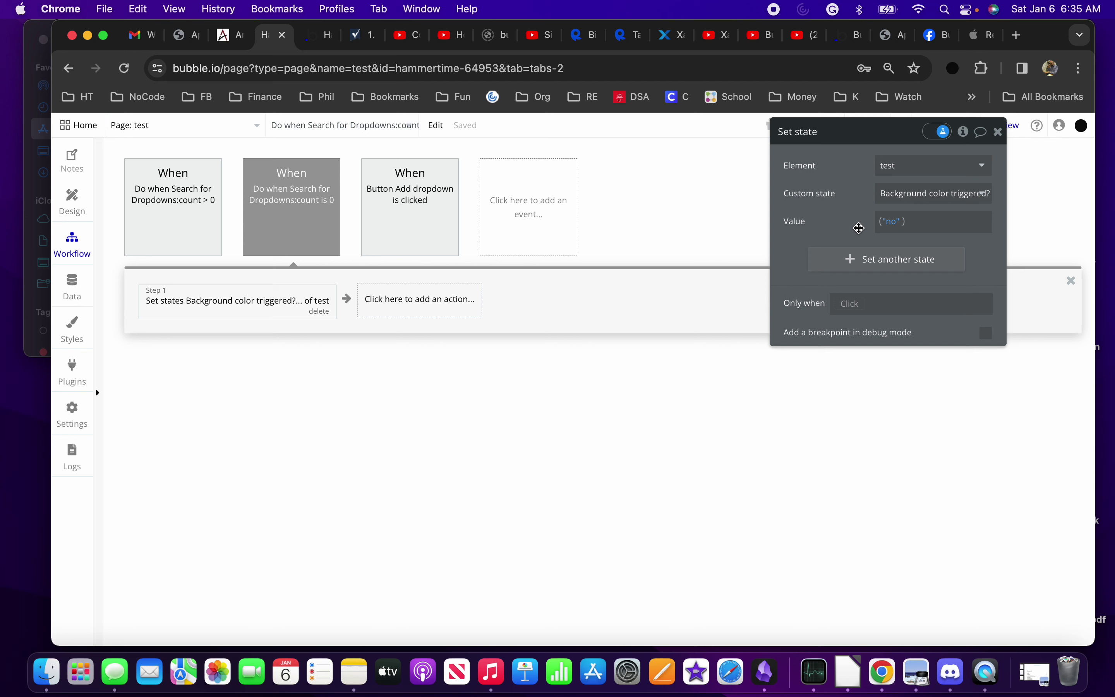
mouse_move(897, 238)
click(308, 220)
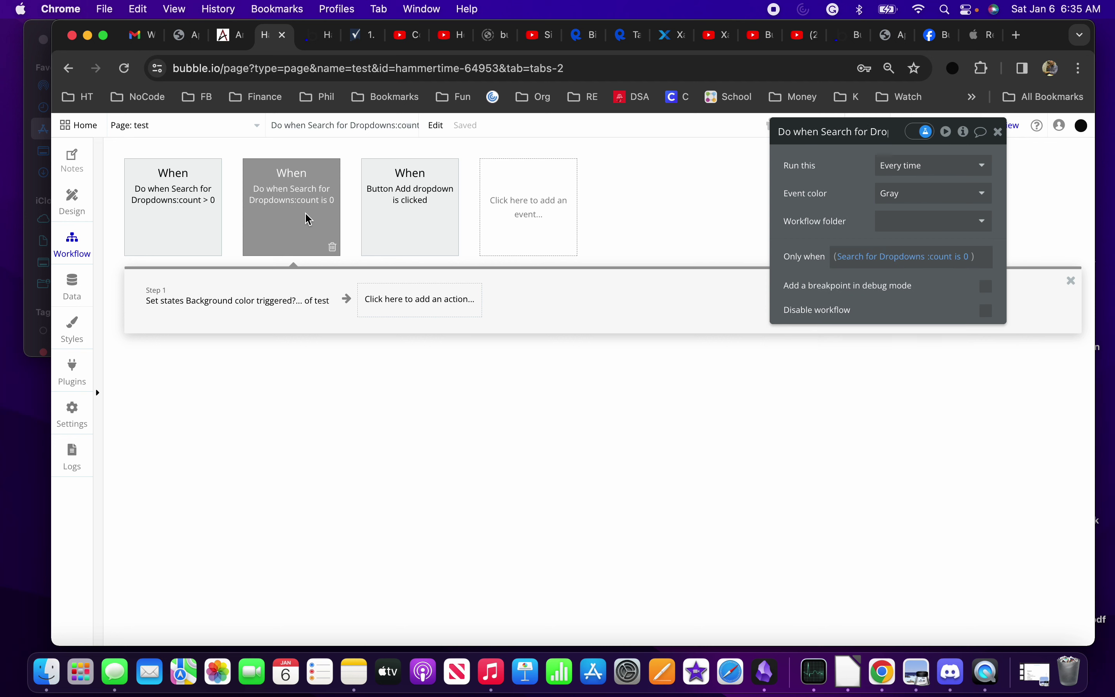
click(904, 167)
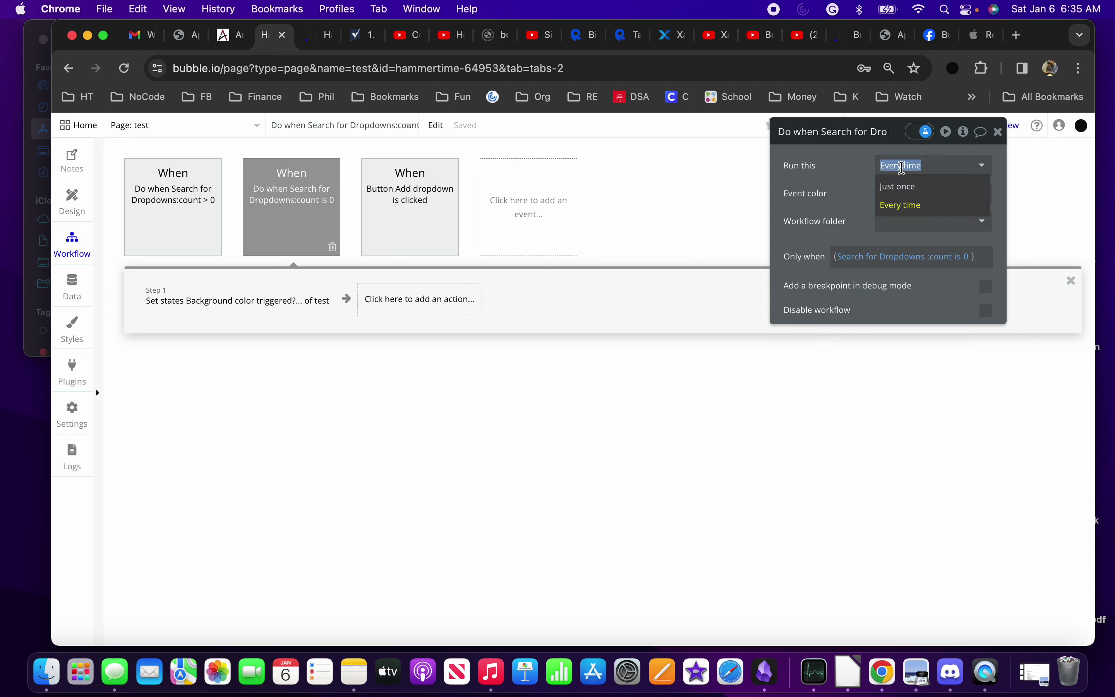
click(904, 206)
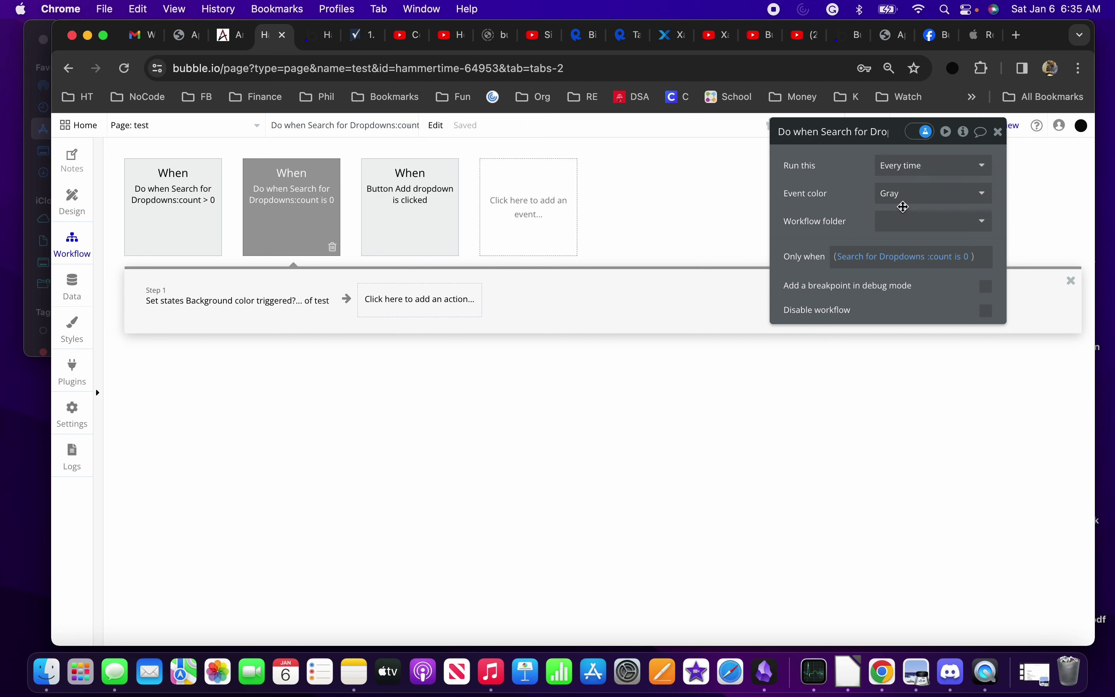
click(999, 132)
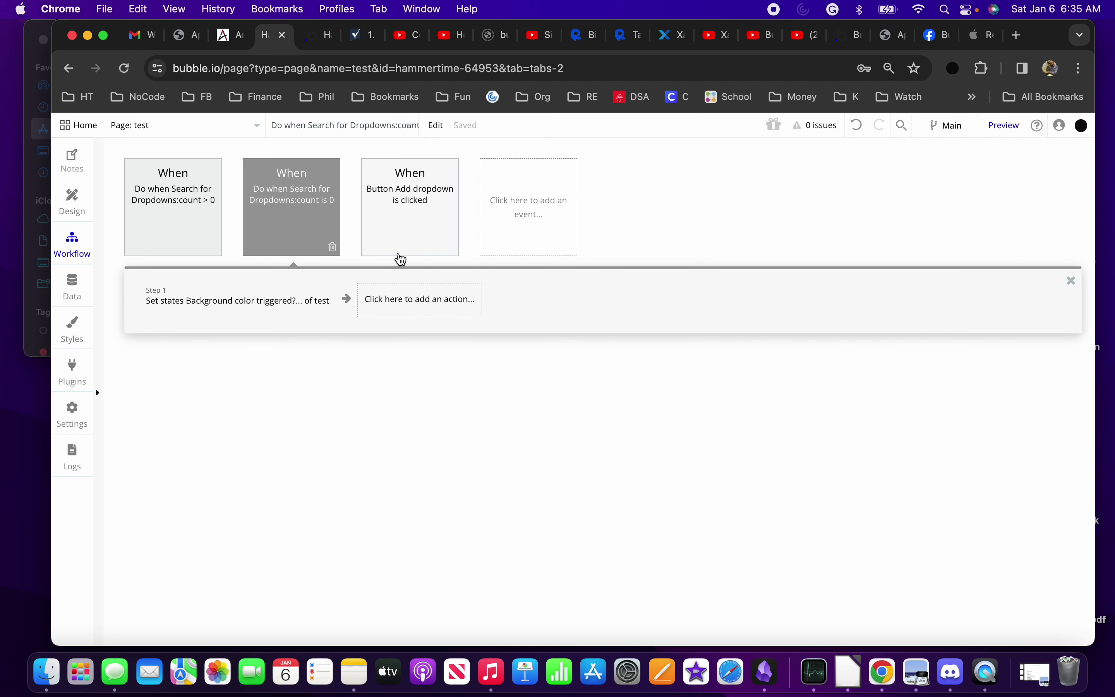